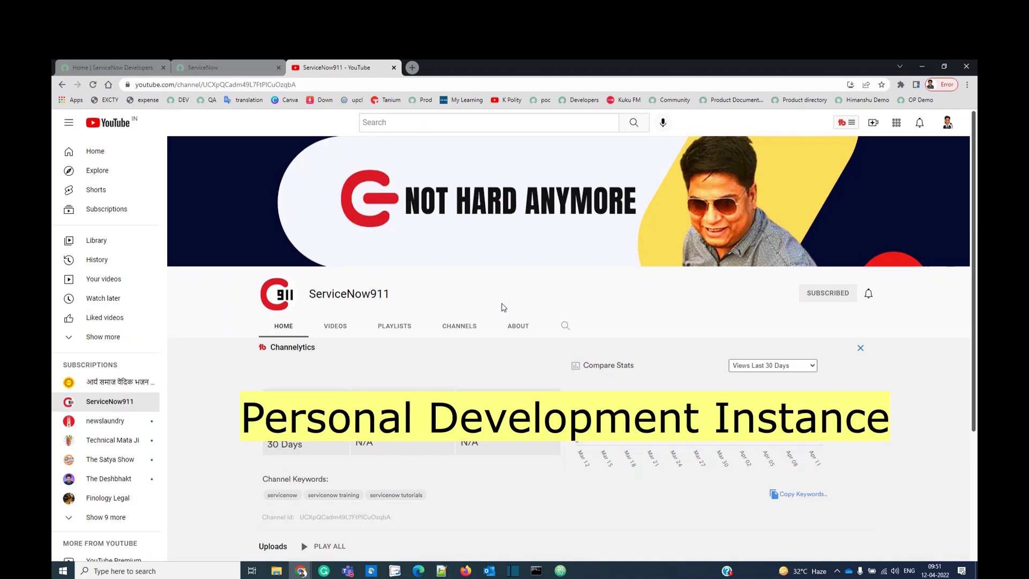
Go to the ServiceNow login page and check the instance's web address.
{"action": "left_click", "coordinate": [236, 68]}
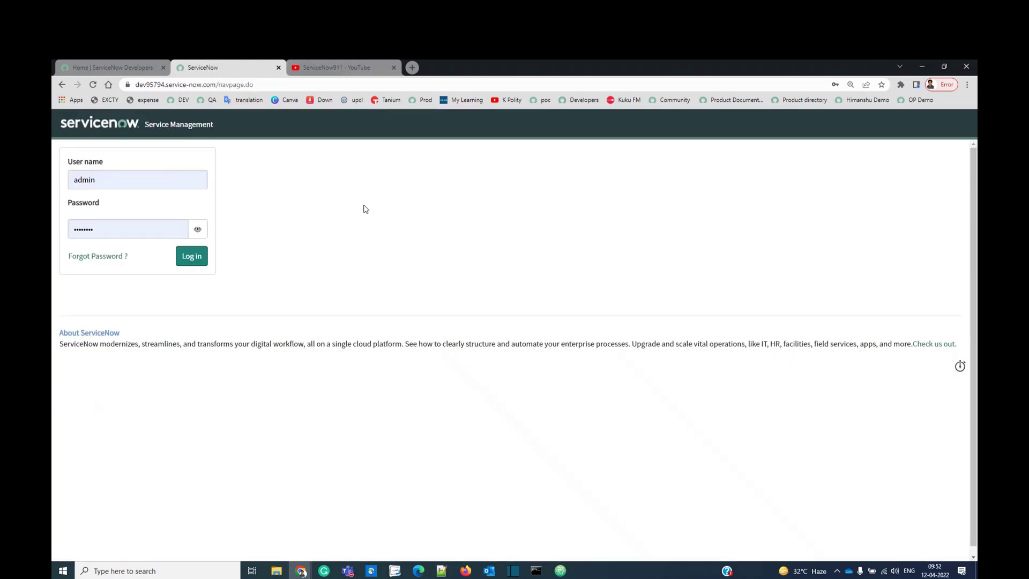
{"action": "left_click_drag", "start_coordinate": [255, 84], "coordinate": [133, 84]}
{"action": "left_click", "coordinate": [342, 213]}
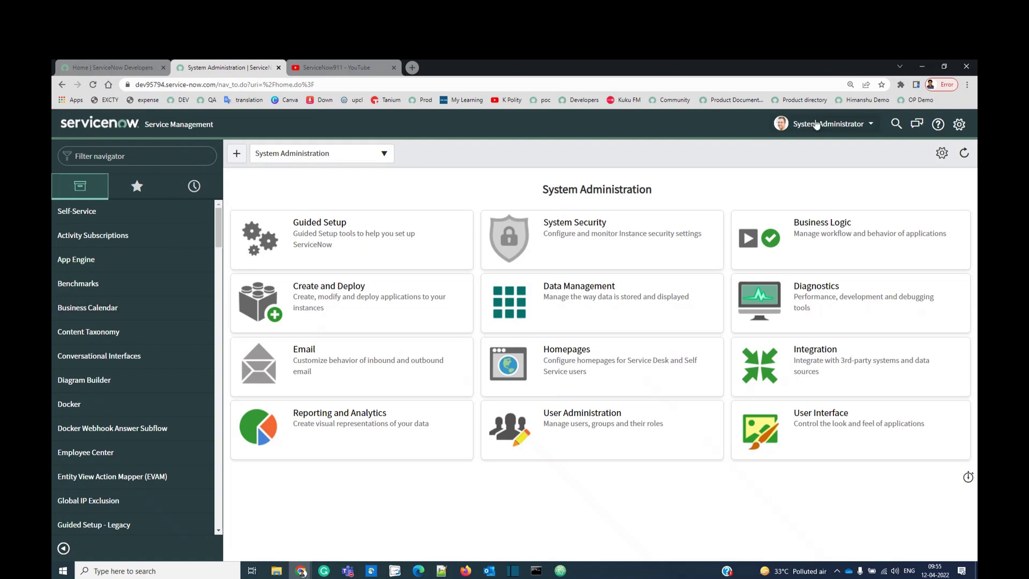
{"action": "left_click", "coordinate": [871, 129]}
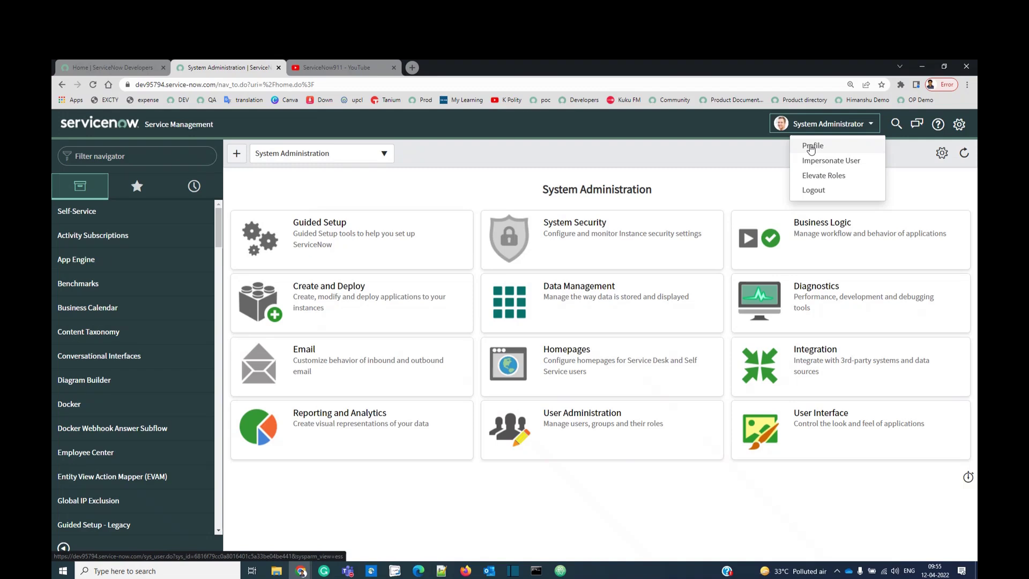
{"action": "left_click", "coordinate": [811, 148]}
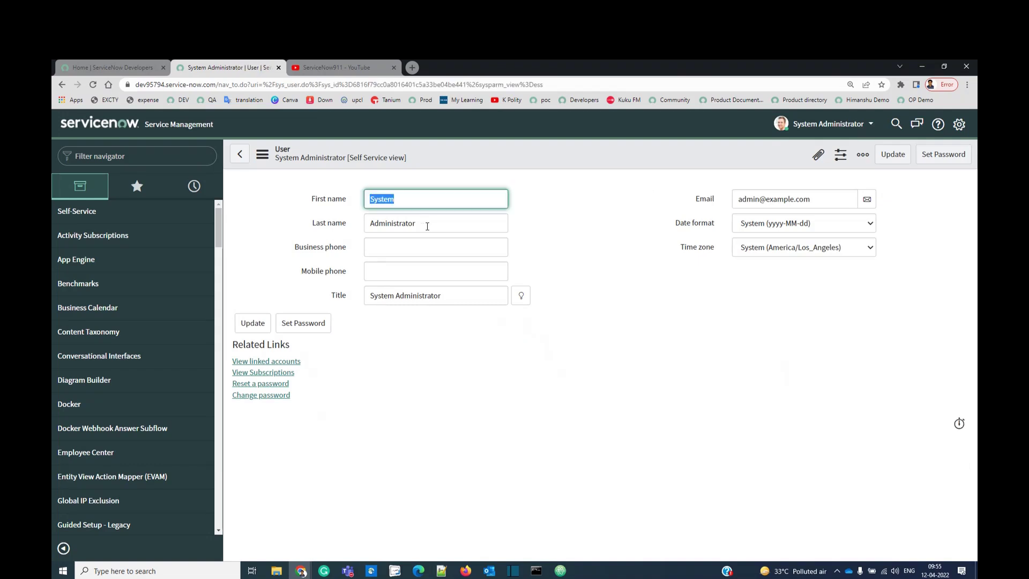
{"action": "key", "text": "Tab"}
{"action": "left_click_drag", "start_coordinate": [795, 198], "coordinate": [835, 199]}
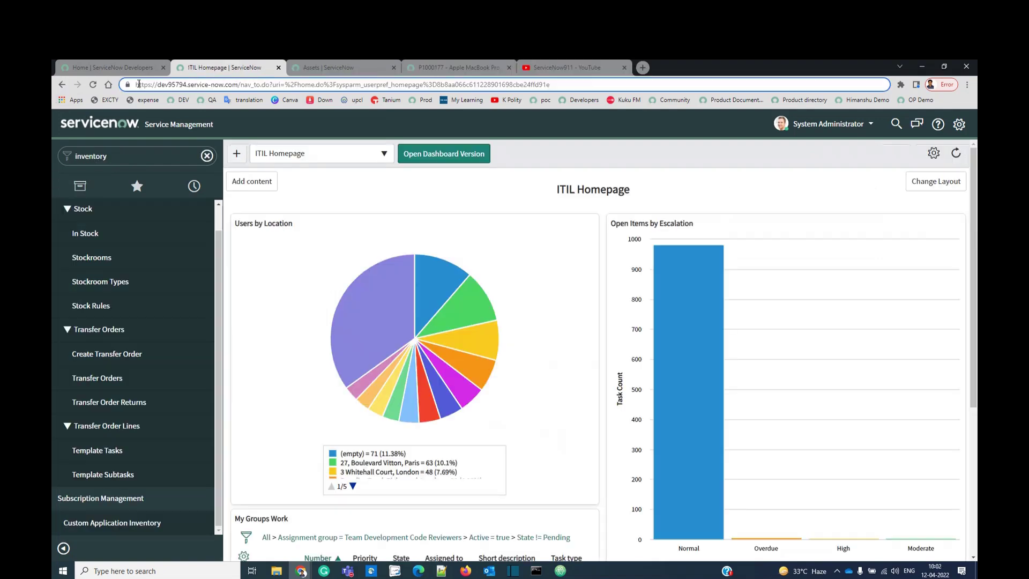
{"action": "left_click_drag", "start_coordinate": [135, 85], "coordinate": [237, 86]}
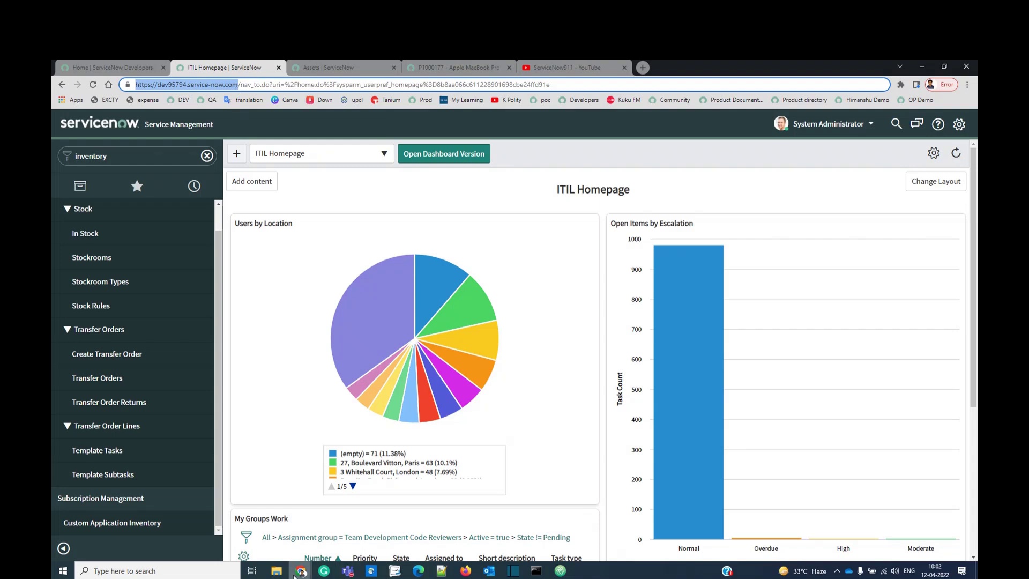
Bring up the Developer Portal window and play the Developer Program video to 0:52.
{"action": "left_click", "coordinate": [301, 570]}
{"action": "left_click", "coordinate": [375, 527]}
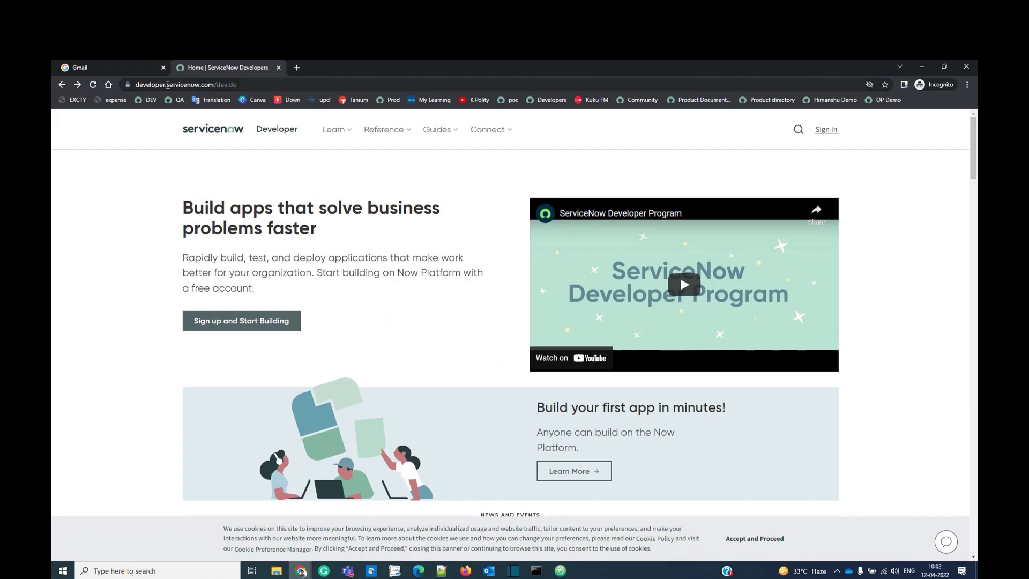
{"action": "left_click_drag", "start_coordinate": [260, 85], "coordinate": [213, 86]}
{"action": "left_click", "coordinate": [153, 377]}
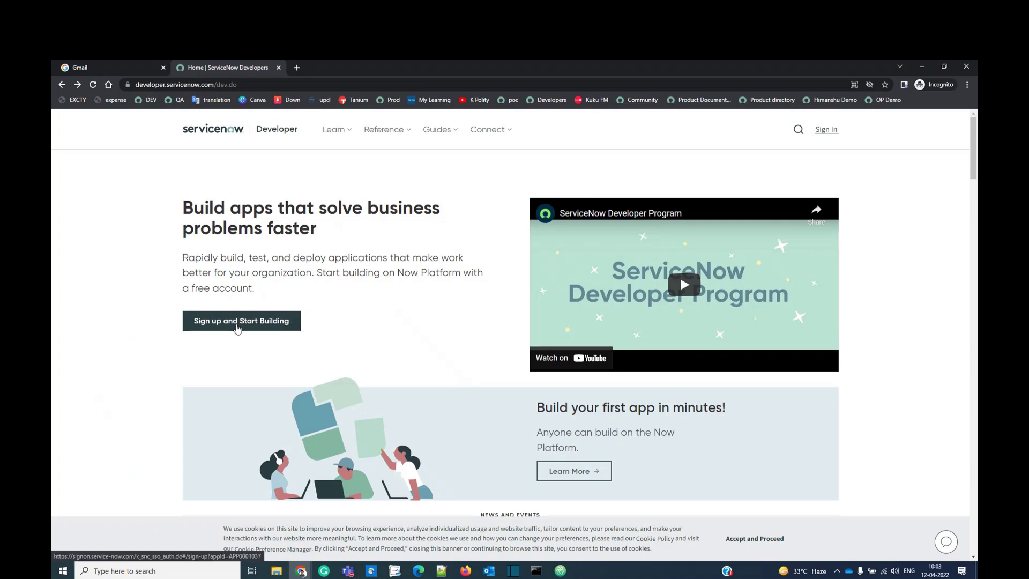
{"action": "left_click", "coordinate": [689, 289]}
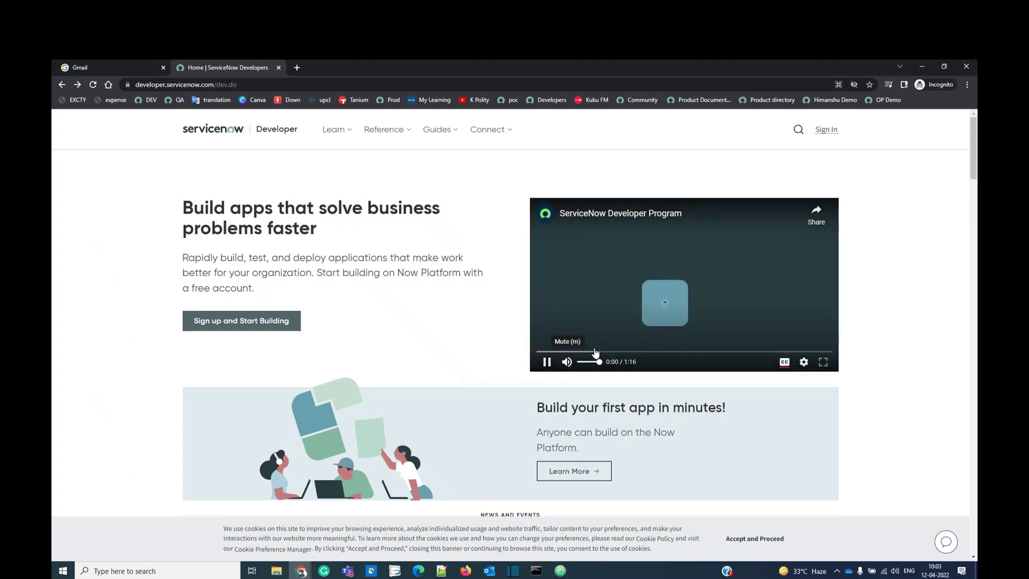
{"action": "left_click", "coordinate": [742, 351]}
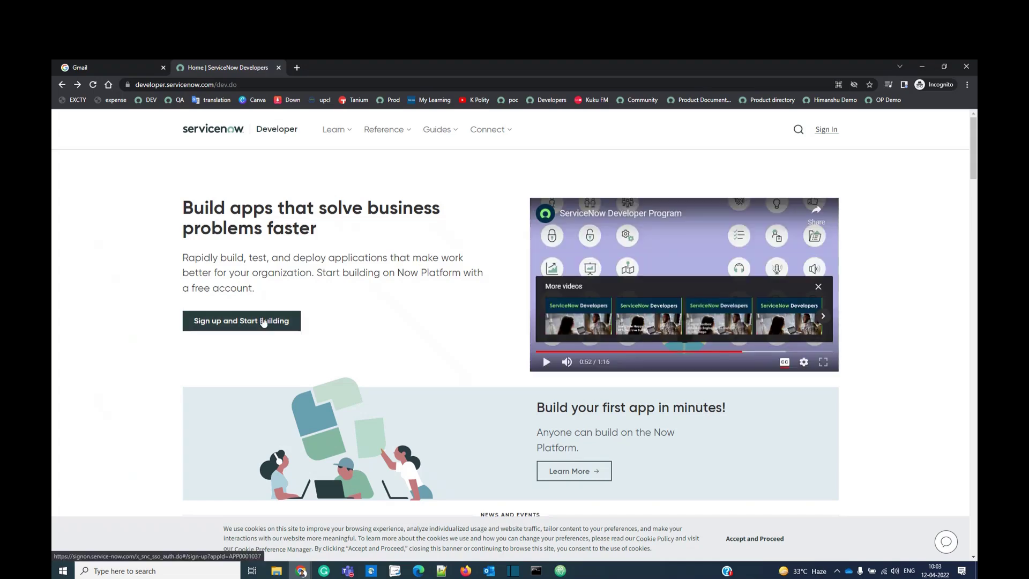
Open the ServiceNow ID sign-up form and enter the first and last name.
{"action": "left_click", "coordinate": [264, 321]}
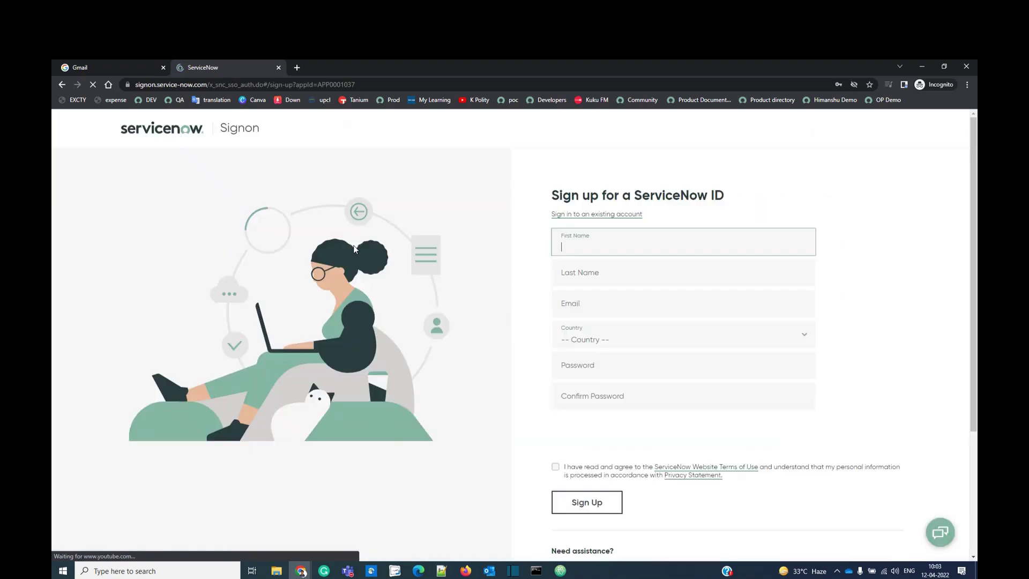
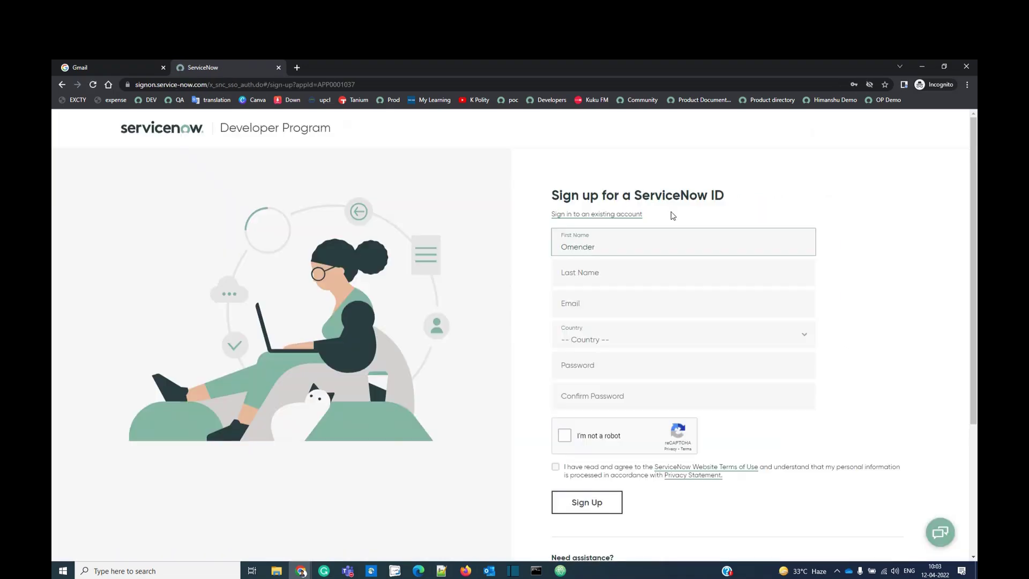
{"action": "left_click", "coordinate": [641, 275]}
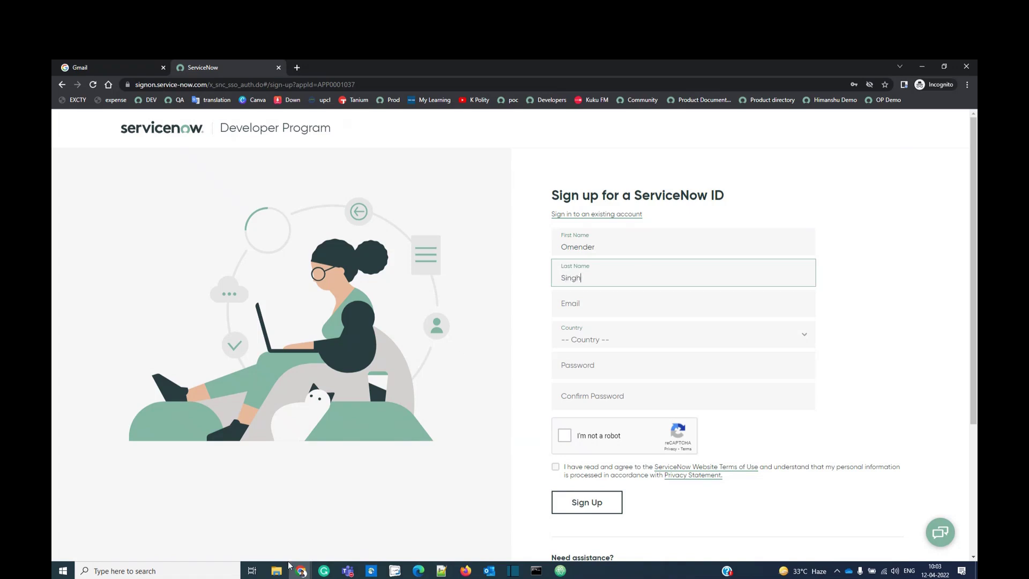
Fill in the email address and choose India as the country.
{"action": "left_click", "coordinate": [301, 570]}
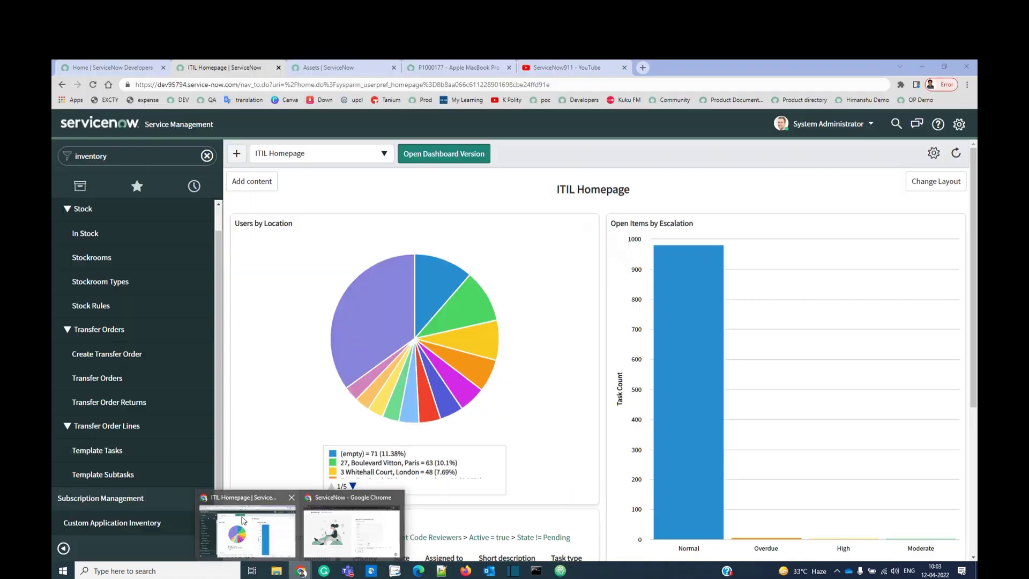
{"action": "left_click", "coordinate": [244, 520]}
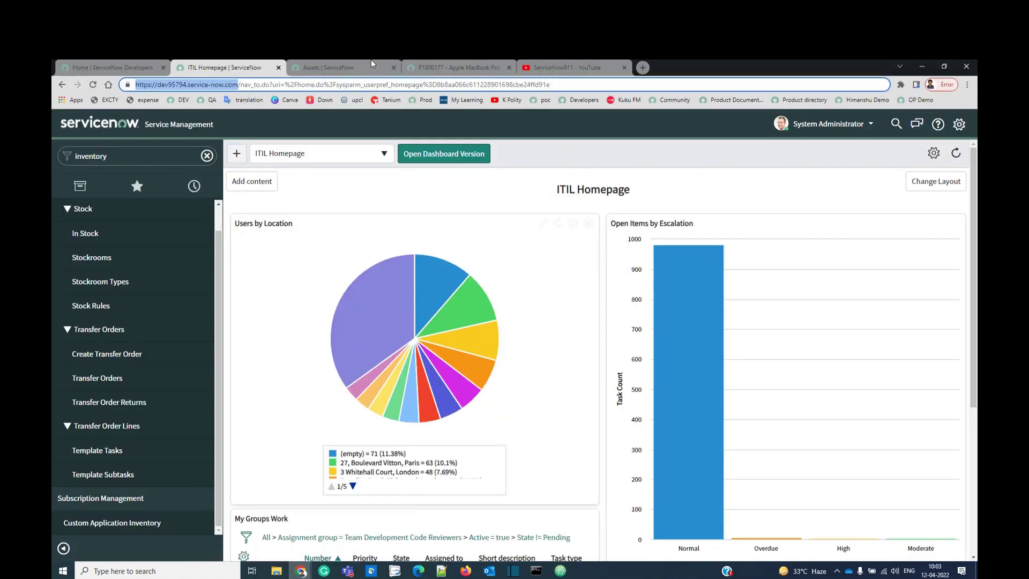
{"action": "left_click", "coordinate": [569, 67]}
{"action": "key", "text": "alt+Tab"}
{"action": "left_click", "coordinate": [616, 306]}
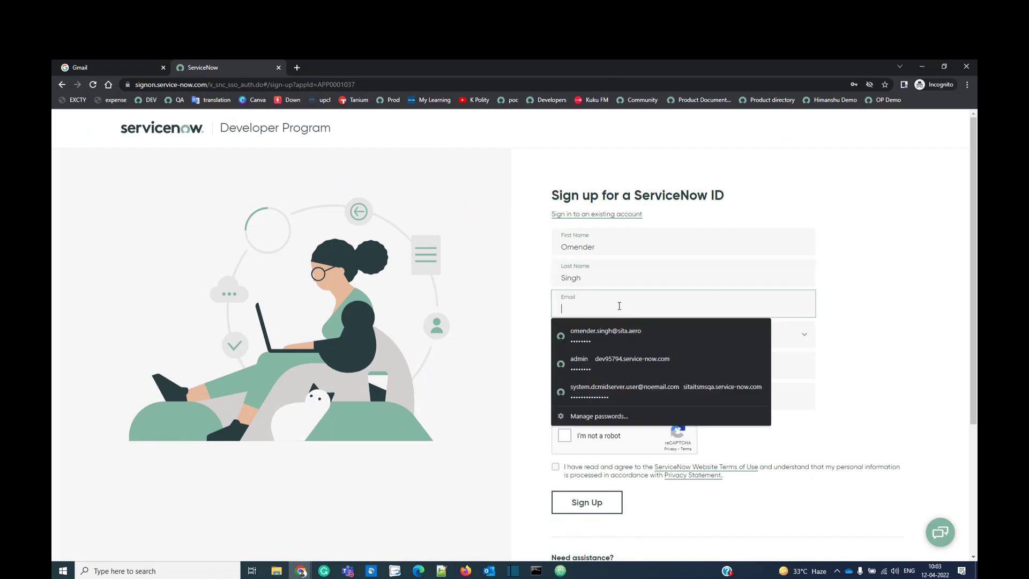
{"action": "key", "text": "Down"}
{"action": "key", "text": "Return"}
{"action": "left_click", "coordinate": [625, 340]}
{"action": "key", "text": "Return"}
Enter the account password and repeat it in the confirmation field.
{"action": "left_click", "coordinate": [623, 365]}
{"action": "key", "text": "ctrl+v"}
{"action": "key", "text": "Tab"}
{"action": "type", "text": "••••••"}
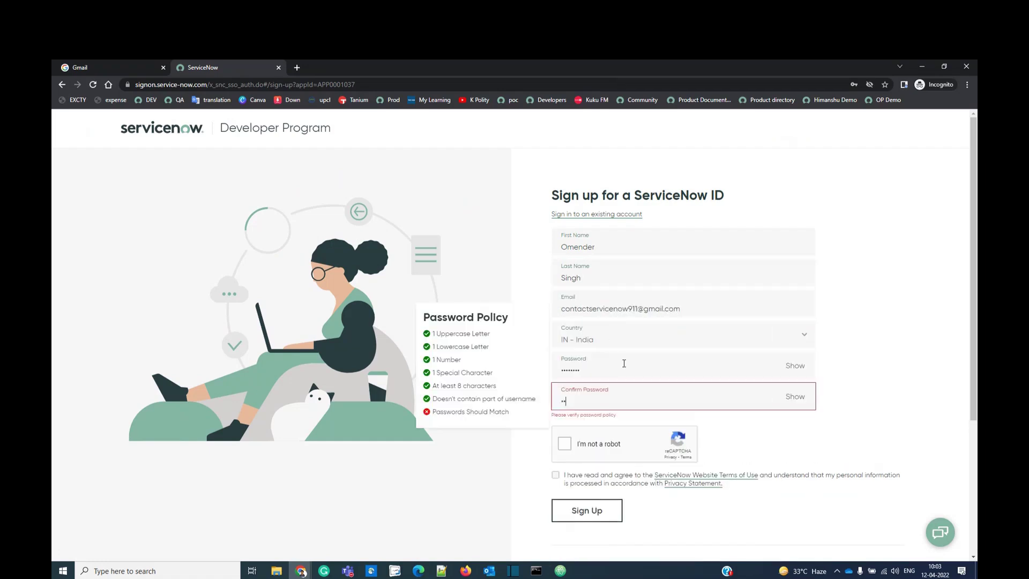
{"action": "type", "text": "••"}
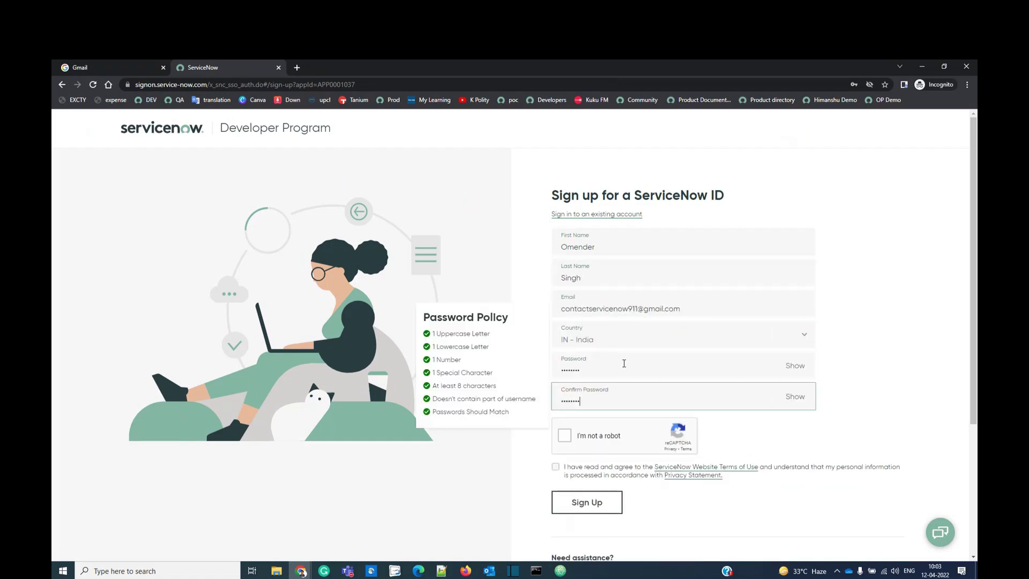
{"action": "key", "text": "Tab"}
{"action": "key", "text": "space"}
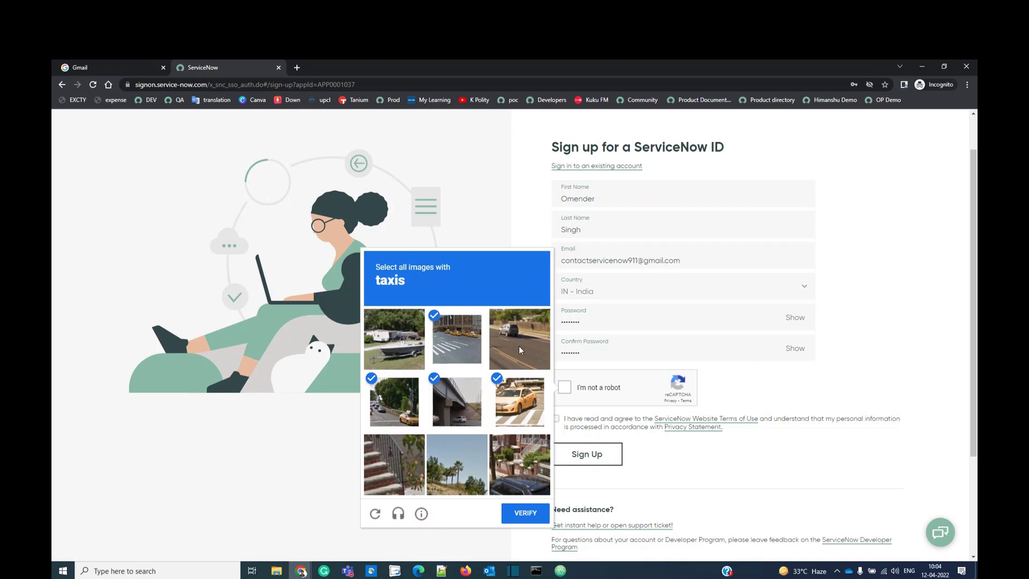
Pass the taxi image check, accept the terms of use and submit the sign-up.
{"action": "left_click", "coordinate": [452, 403]}
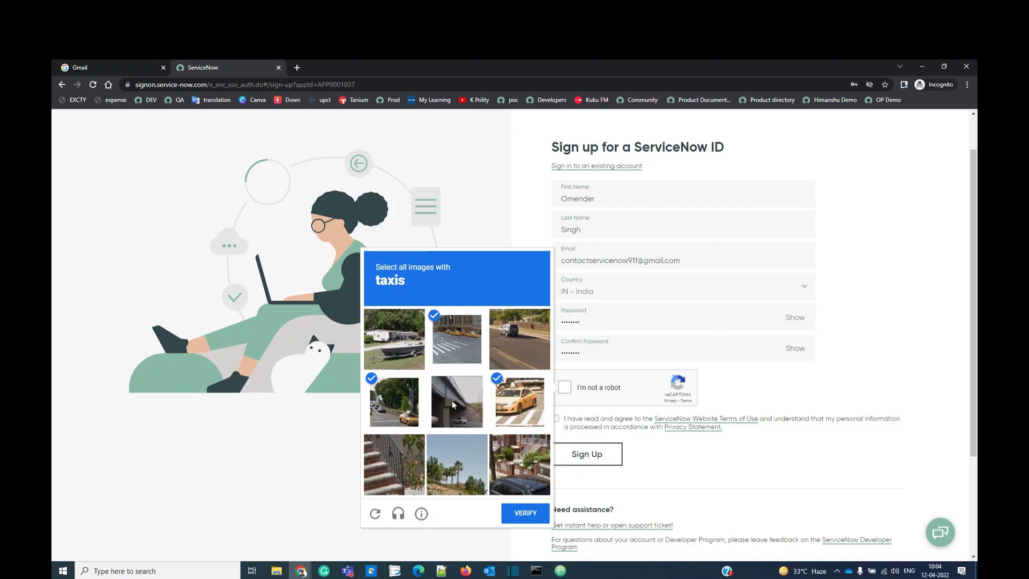
{"action": "left_click", "coordinate": [524, 515]}
{"action": "left_click", "coordinate": [555, 418]}
{"action": "left_click", "coordinate": [587, 454]}
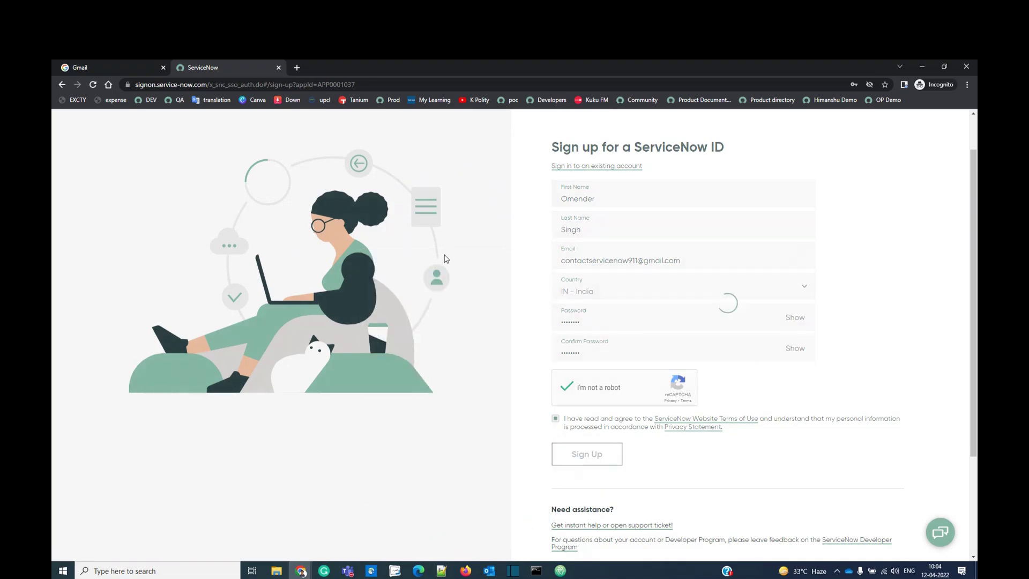
{"action": "left_click_drag", "start_coordinate": [701, 196], "coordinate": [553, 207]}
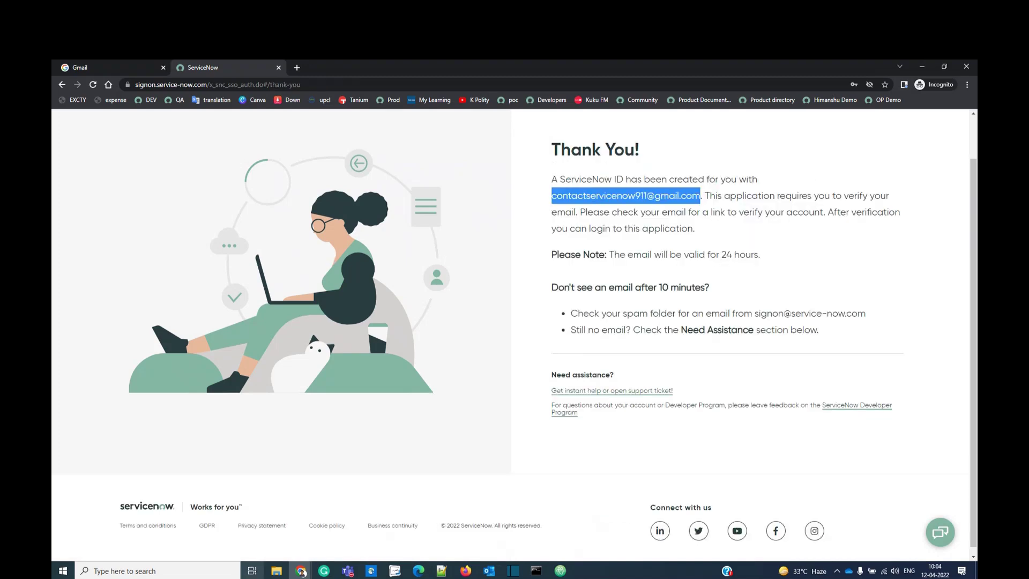
In Gmail, follow the welcome email's Verify Email link.
{"action": "left_click", "coordinate": [299, 571]}
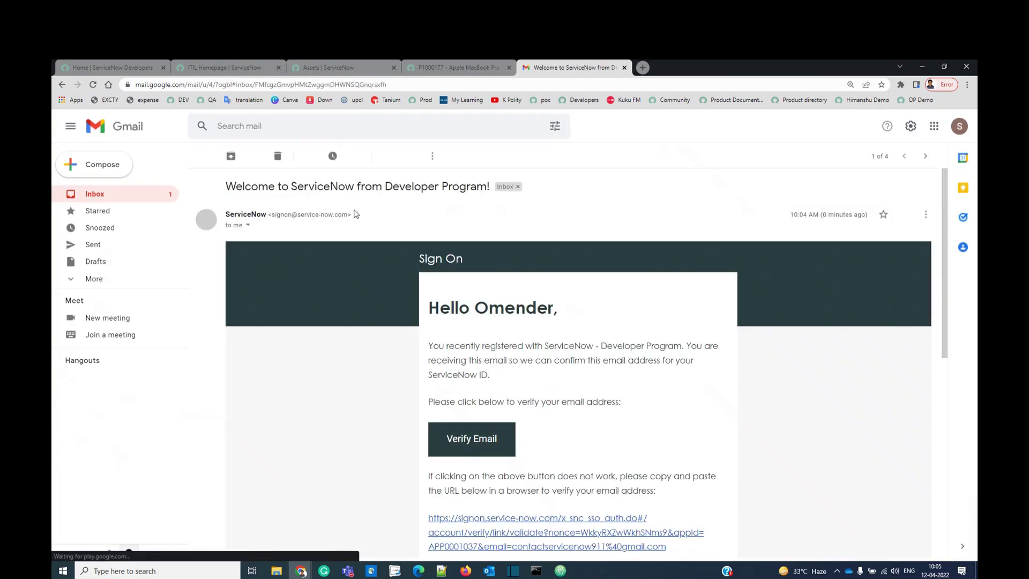
{"action": "left_click", "coordinate": [454, 448]}
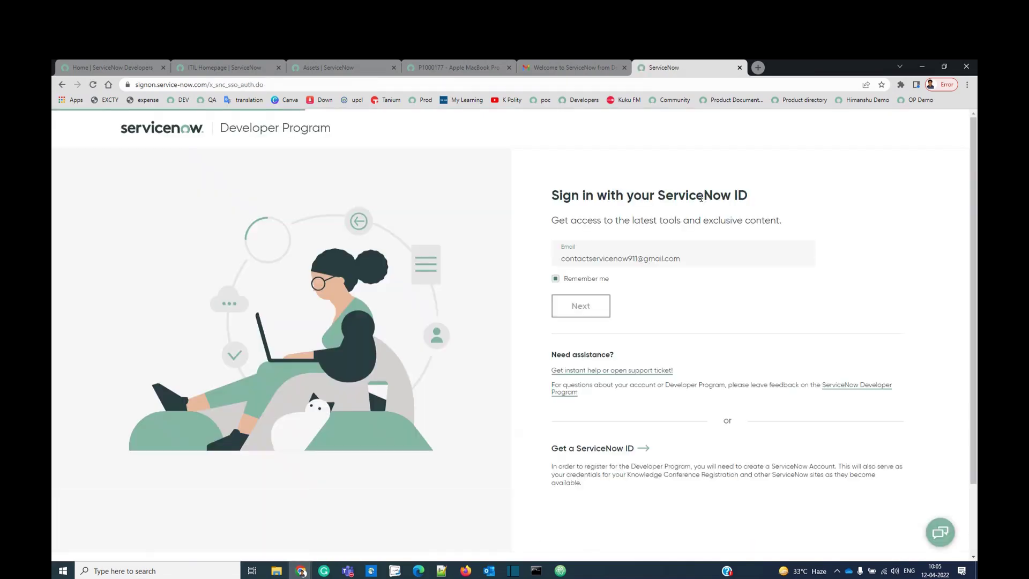
Sign in to the Developer Portal with the saved account password.
{"action": "left_click", "coordinate": [606, 280]}
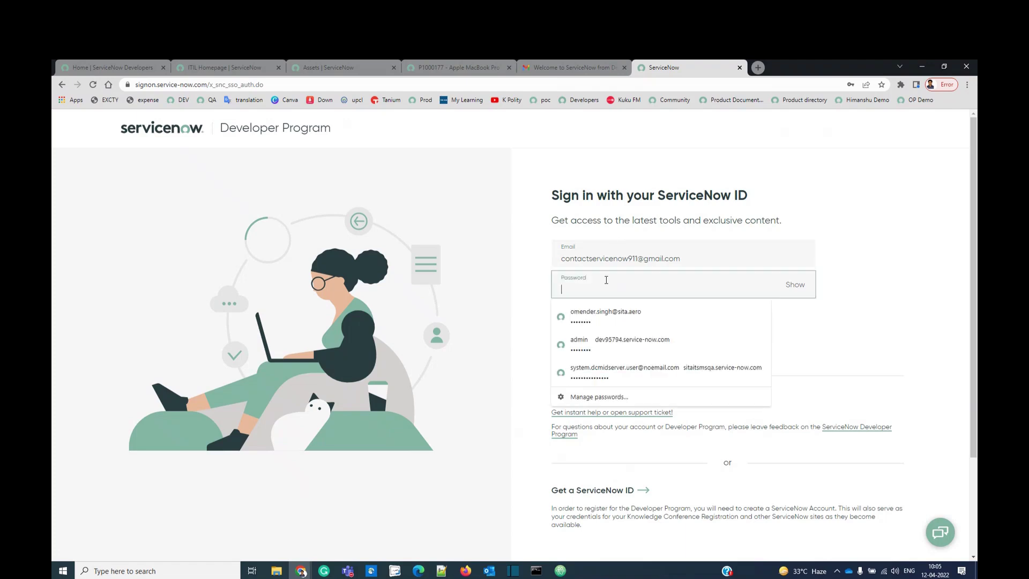
{"action": "key", "text": "ctrl+v"}
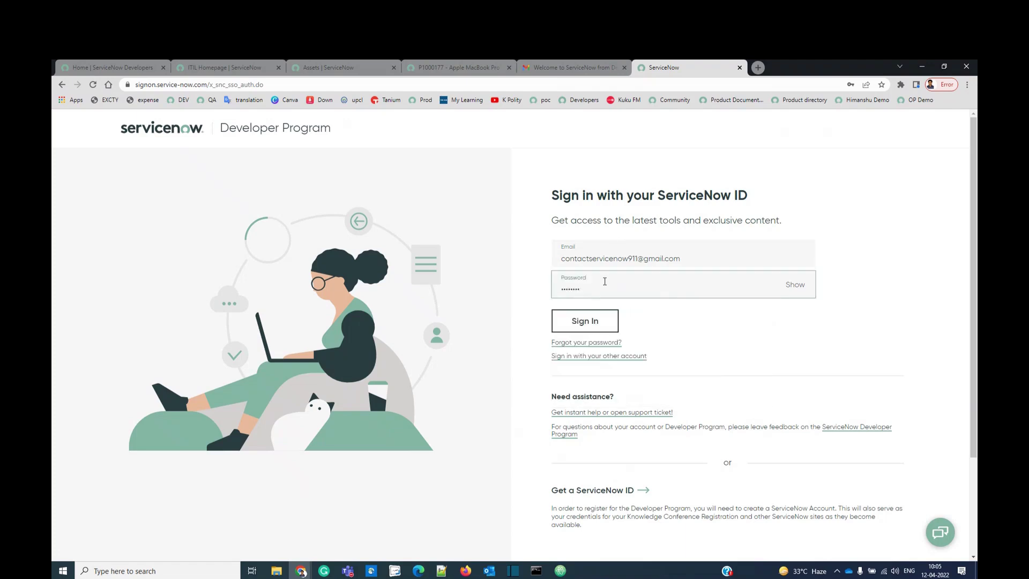
{"action": "left_click", "coordinate": [578, 321]}
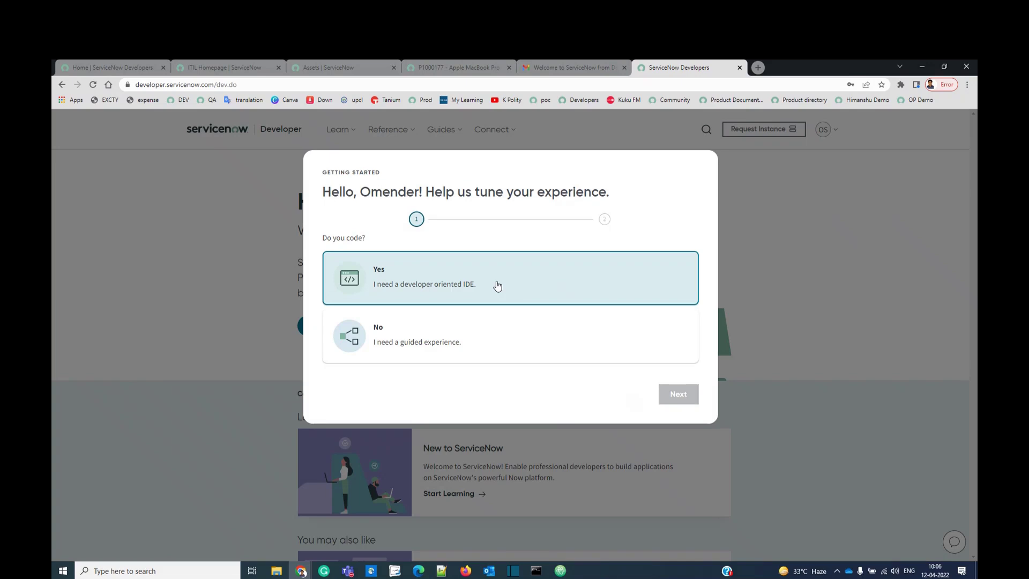
Answer that you write code, pick Developer and IT Admin roles, accept terms, finish setup.
{"action": "left_click", "coordinate": [498, 286]}
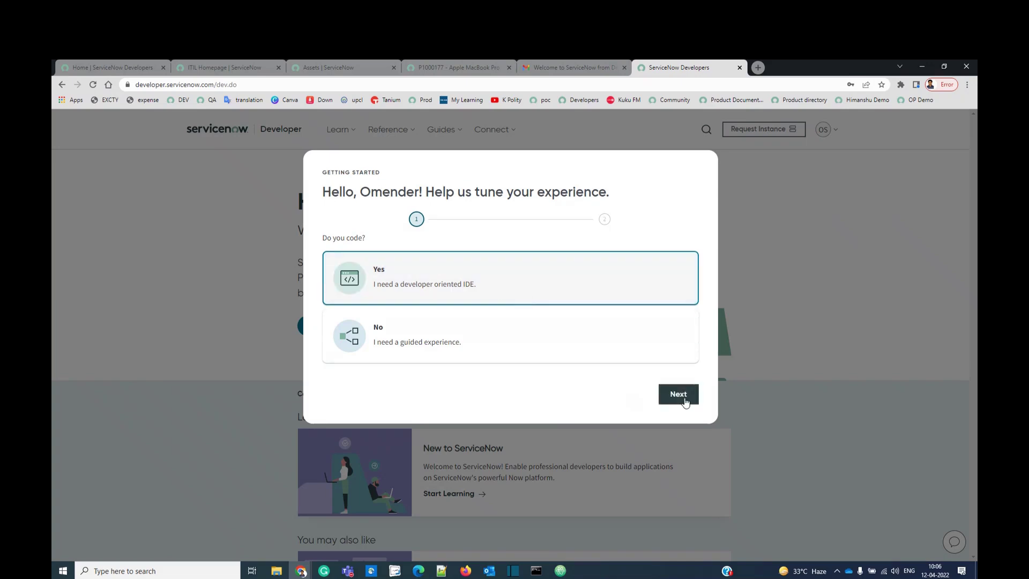
{"action": "left_click", "coordinate": [679, 394]}
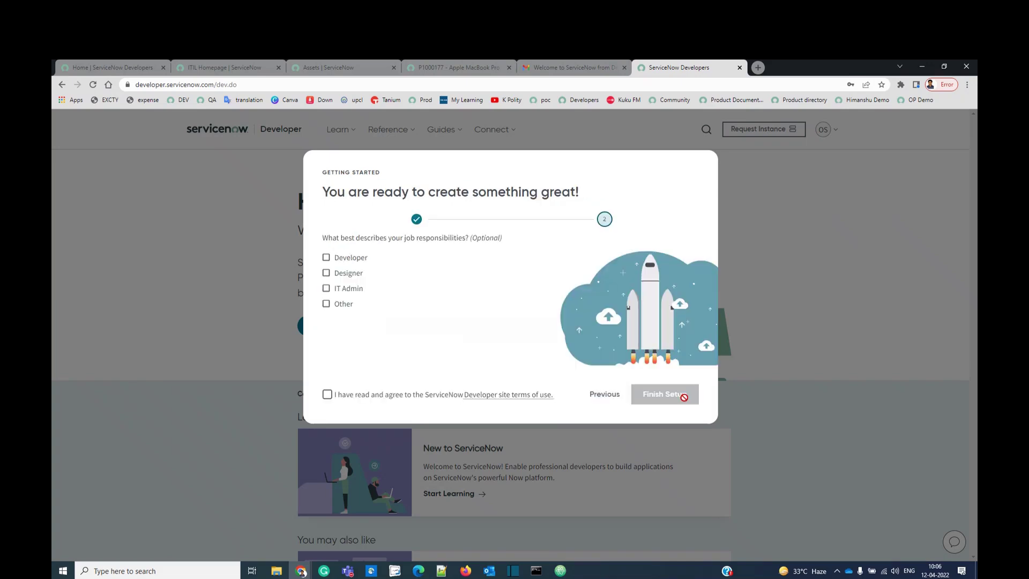
{"action": "left_click", "coordinate": [352, 263]}
{"action": "left_click", "coordinate": [353, 286]}
{"action": "left_click", "coordinate": [376, 398]}
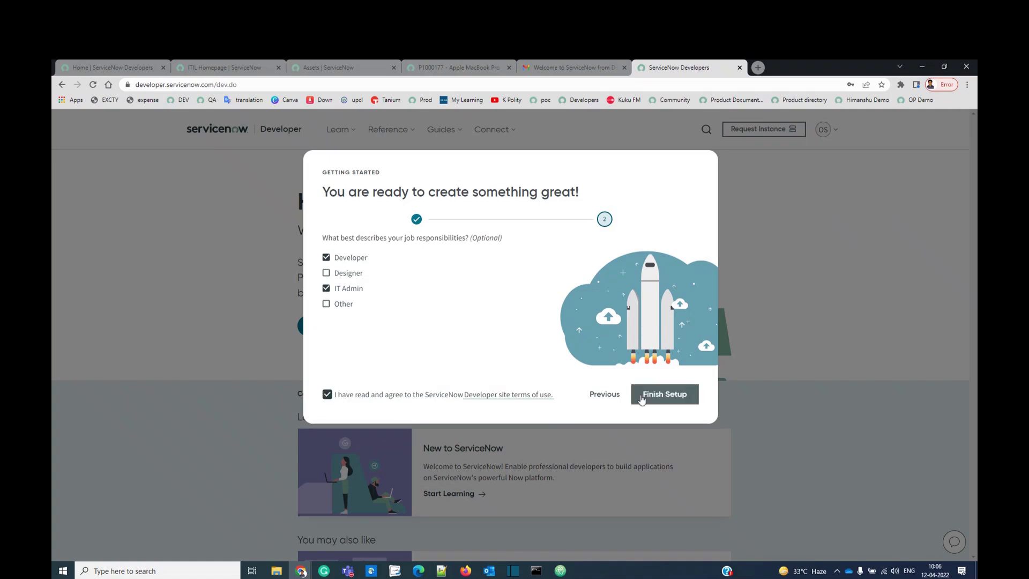
{"action": "left_click", "coordinate": [643, 397]}
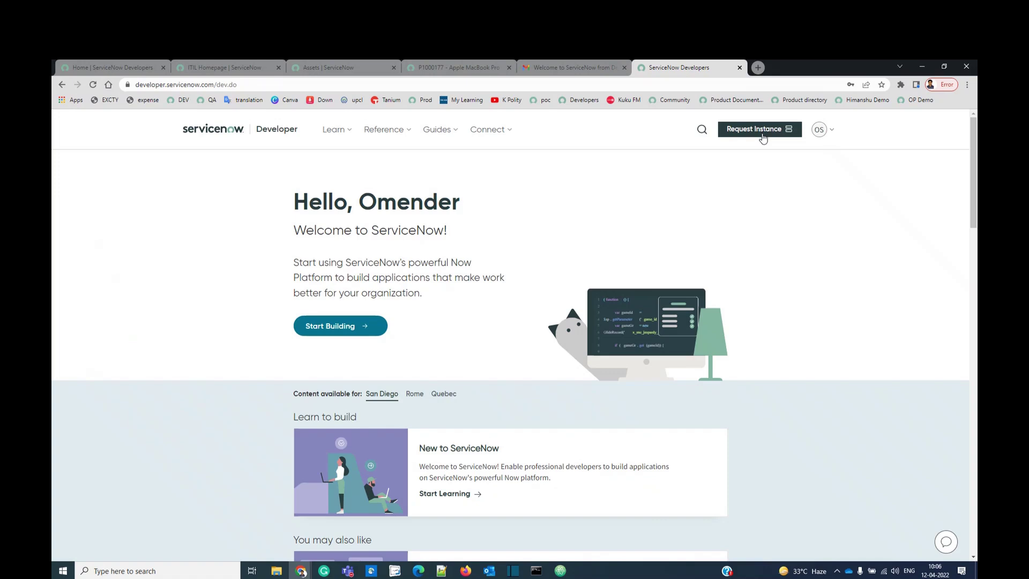
Request a personal developer instance and review its URL, admin password and activity note.
{"action": "left_click", "coordinate": [763, 131]}
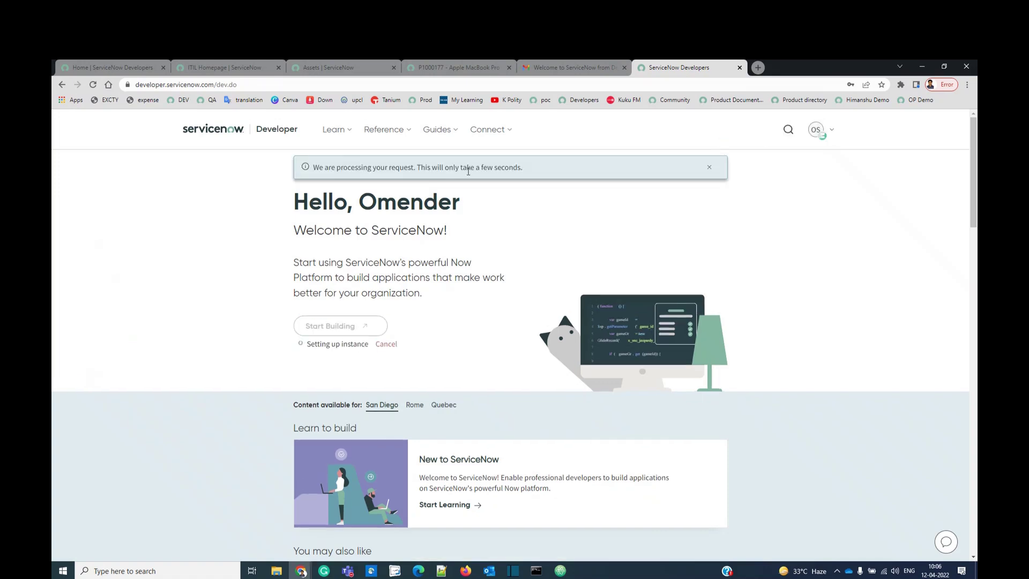
{"action": "left_click_drag", "start_coordinate": [320, 168], "coordinate": [526, 172]}
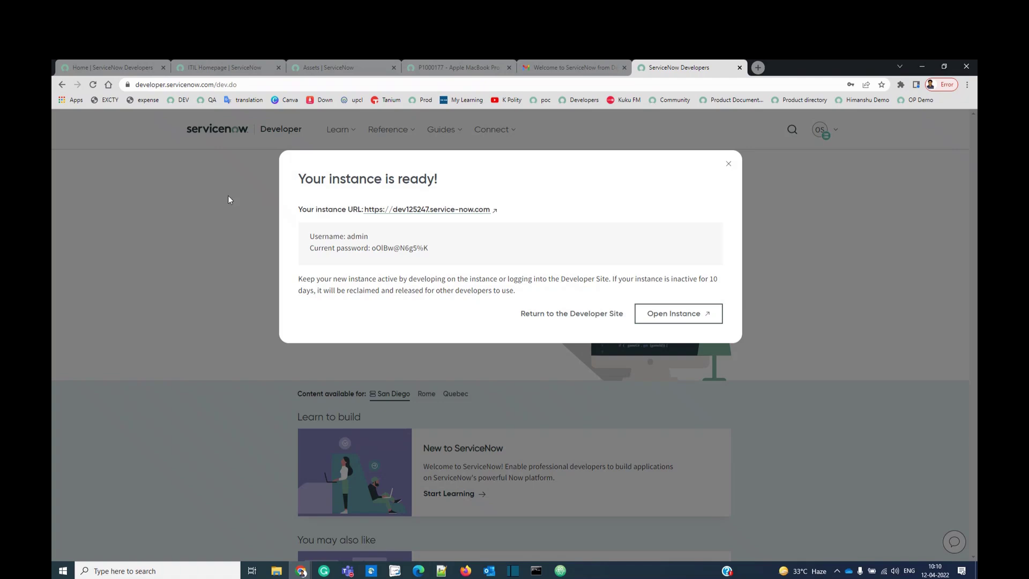
{"action": "left_click_drag", "start_coordinate": [299, 181], "coordinate": [525, 212]}
{"action": "left_click", "coordinate": [525, 212]}
{"action": "double_click", "coordinate": [412, 248]}
{"action": "left_click_drag", "start_coordinate": [301, 279], "coordinate": [513, 292]}
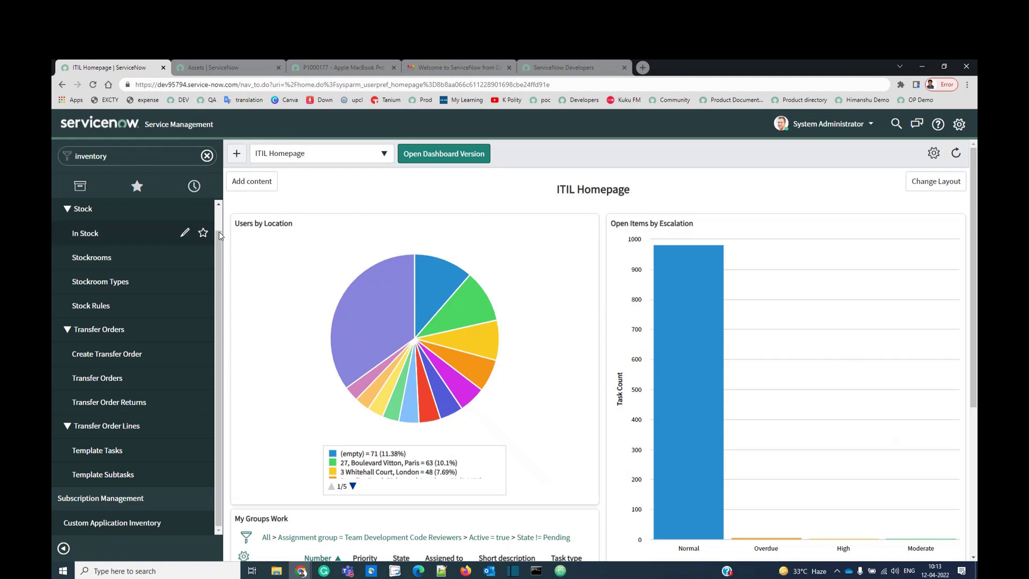
{"action": "mouse_move", "coordinate": [400, 354]}
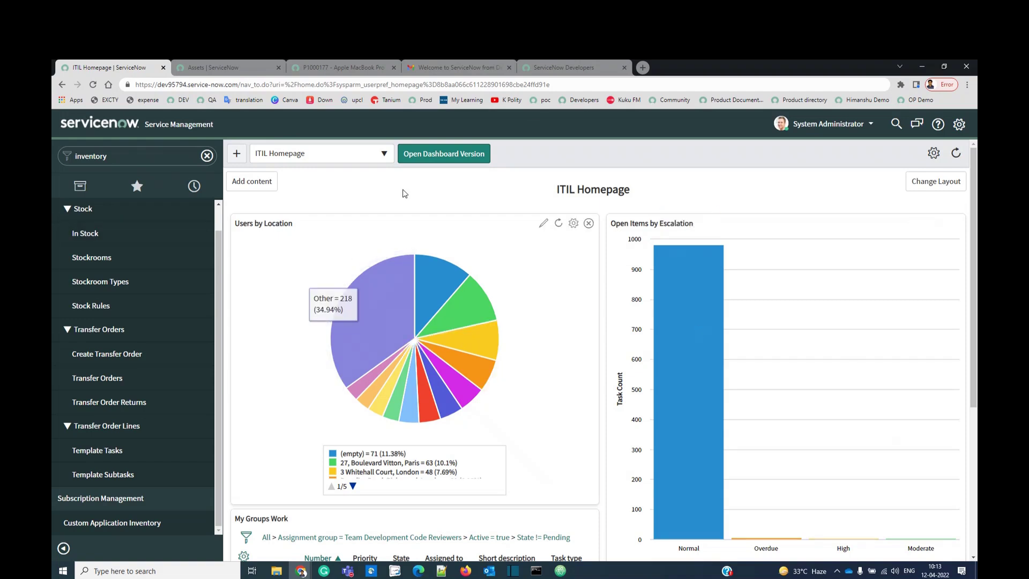